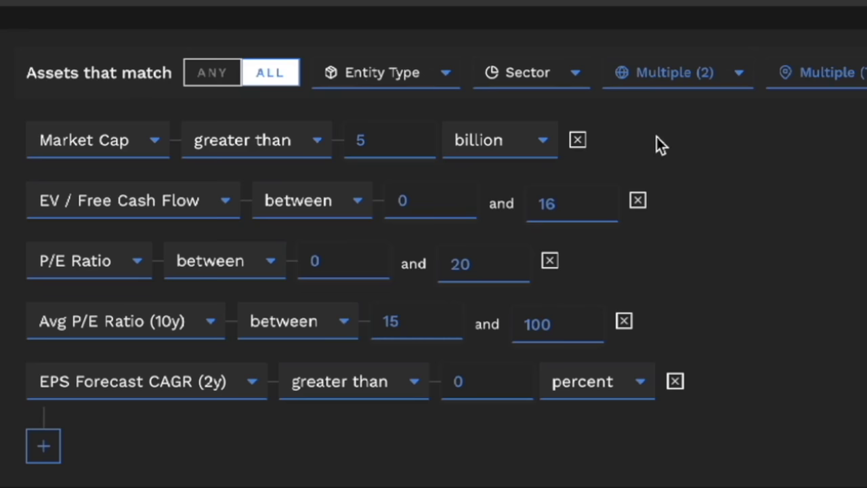
- Calculate 1 divided by 16 in the calculator as the yield implied by the maximum EV / Free Cash Flow multiple, then close it
{"action": "scroll", "coordinate": [701, 145], "scroll_direction": "down", "scroll_amount": 1}
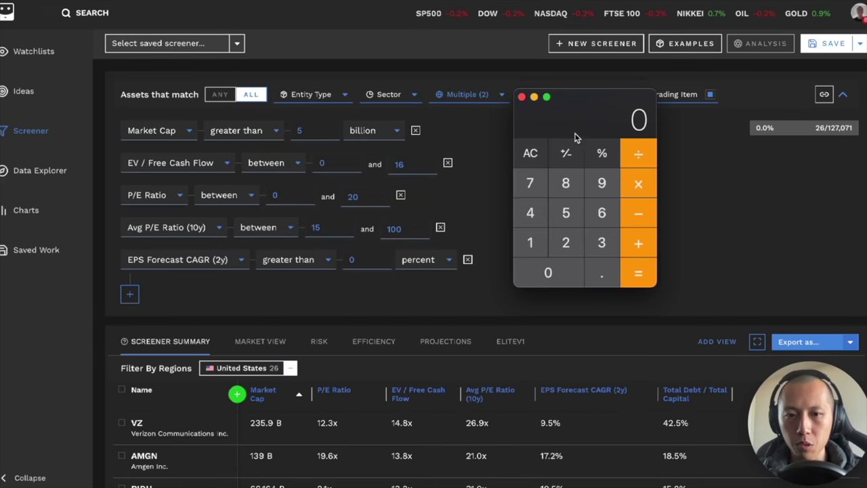
{"action": "left_click_drag", "start_coordinate": [582, 130], "coordinate": [606, 131]}
{"action": "left_click", "coordinate": [553, 243]}
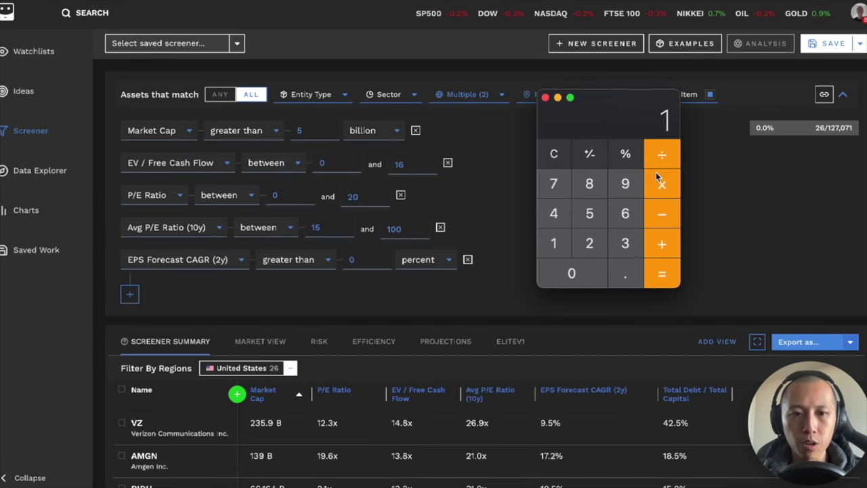
{"action": "left_click", "coordinate": [636, 222]}
{"action": "left_click", "coordinate": [663, 275]}
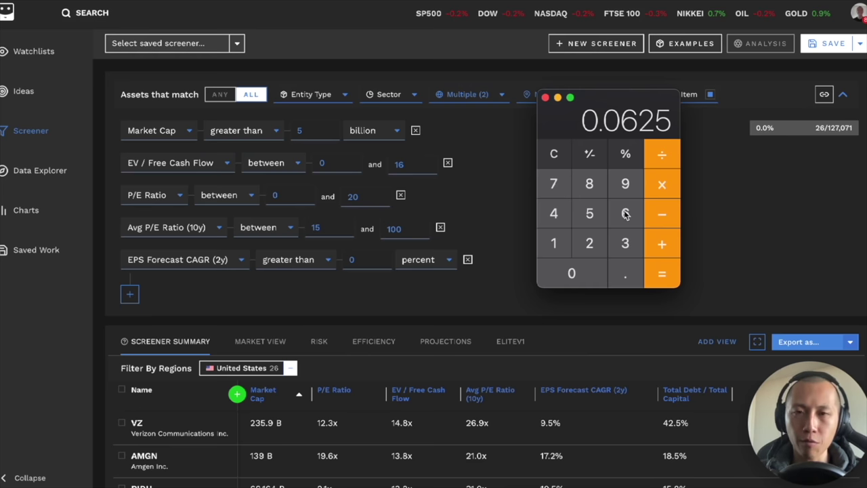
{"action": "left_click", "coordinate": [545, 98]}
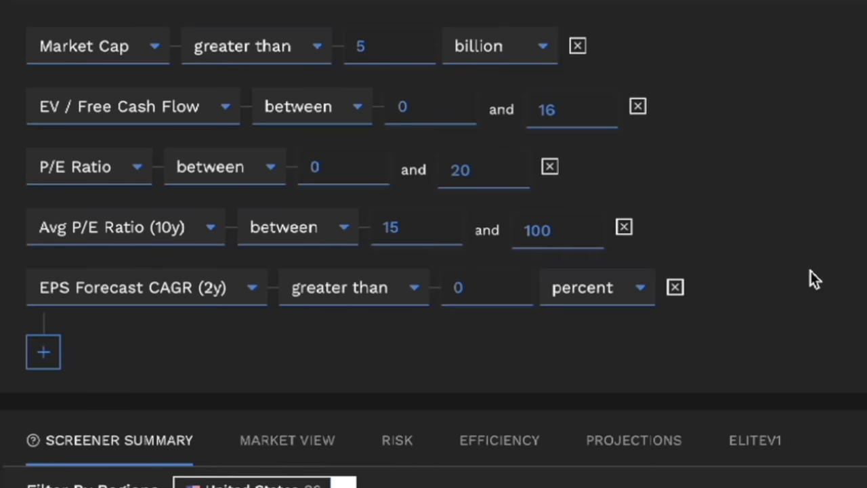
{"action": "scroll", "coordinate": [810, 271], "scroll_direction": "down", "scroll_amount": 1}
{"action": "scroll", "coordinate": [803, 280], "scroll_direction": "up", "scroll_amount": 1}
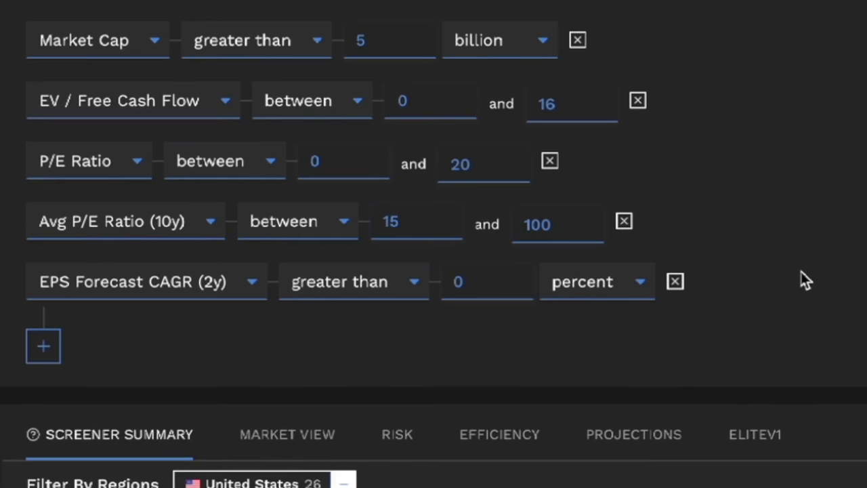
{"action": "scroll", "coordinate": [535, 206], "scroll_direction": "down", "scroll_amount": 1}
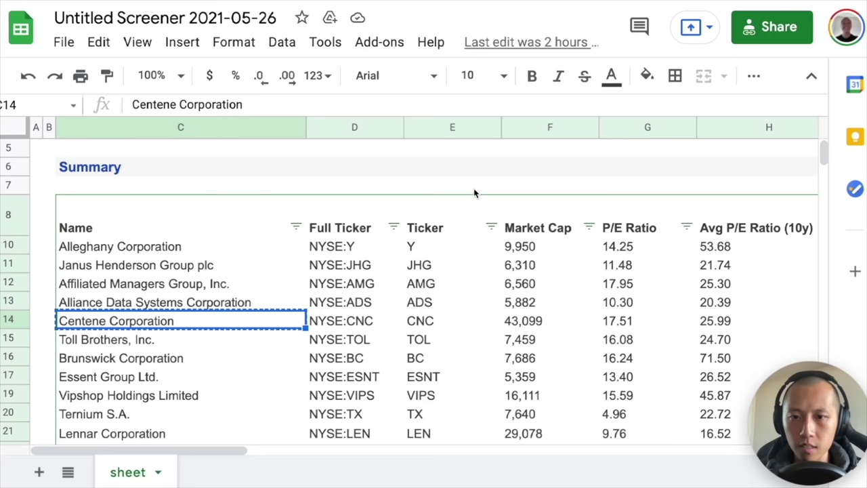
- Review the exported screener spreadsheet's columns from Name through Total Debt / Total Capital at a smaller zoom
{"action": "scroll", "coordinate": [421, 229], "scroll_direction": "down", "scroll_amount": 1}
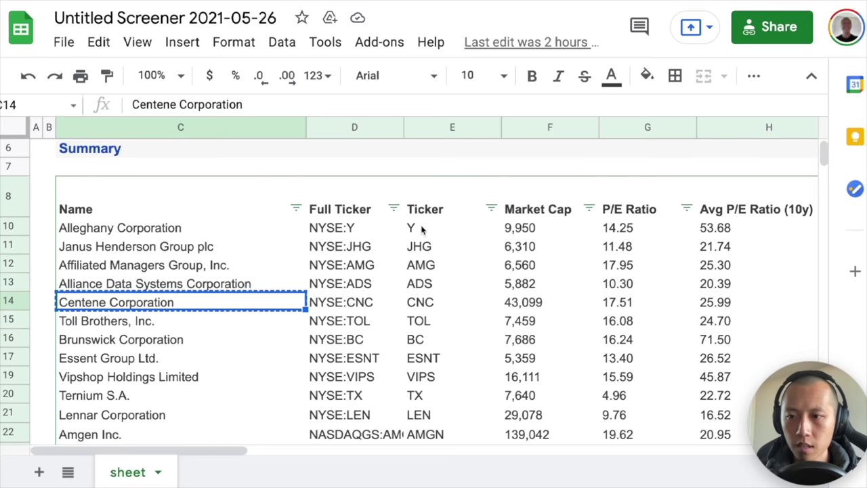
{"action": "key", "text": "ctrl+minus"}
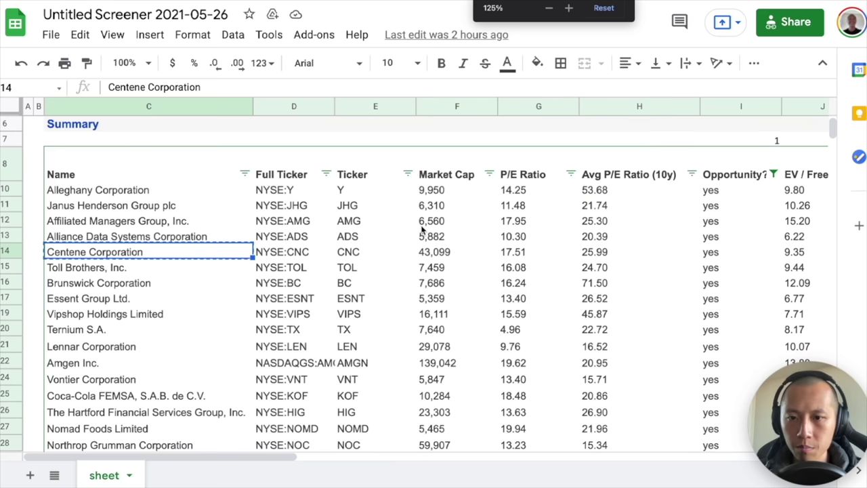
{"action": "scroll", "coordinate": [629, 236], "scroll_direction": "right", "scroll_amount": 2}
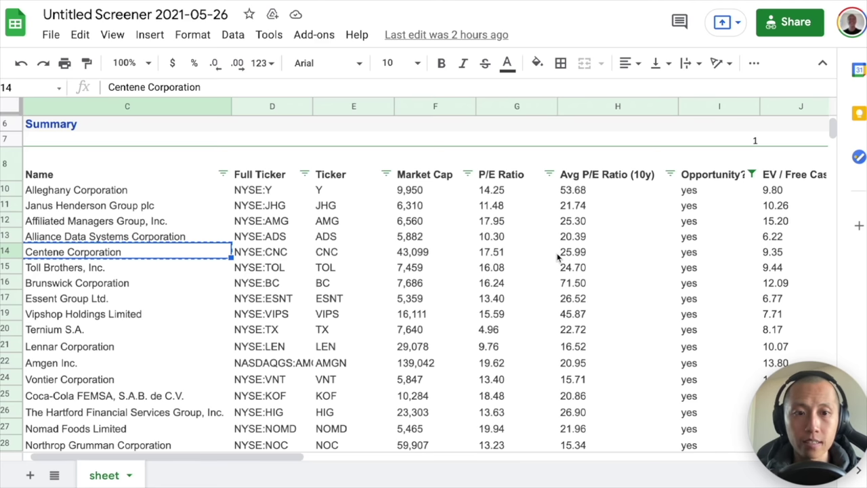
{"action": "key", "text": "ctrl+minus"}
{"action": "key", "text": "ctrl+minus"}
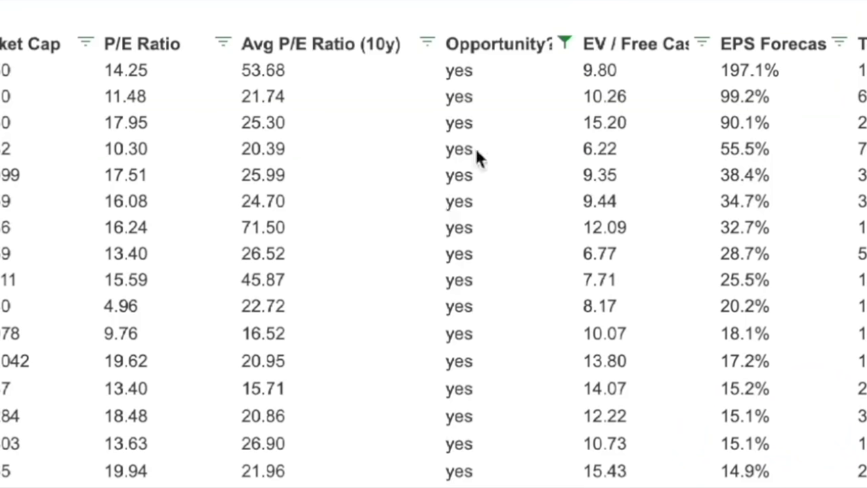
{"action": "scroll", "coordinate": [640, 126], "scroll_direction": "right", "scroll_amount": 5}
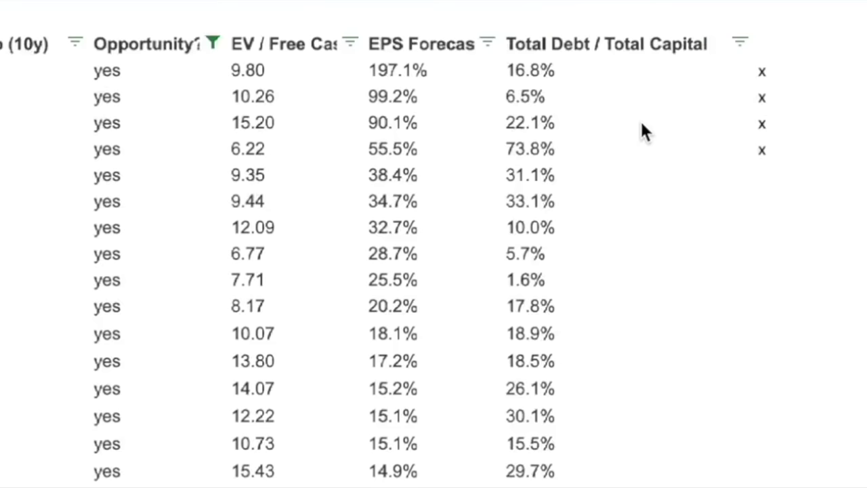
- Check the EPS forecasts of the first four companies, plus the debt ratio and EV / Free Cash Flow of Alliance Data Systems
{"action": "left_click", "coordinate": [284, 78]}
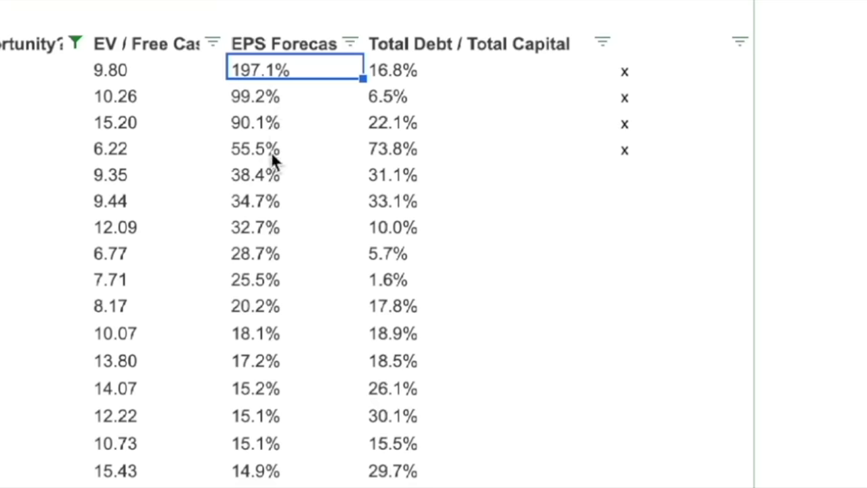
{"action": "left_click_drag", "start_coordinate": [274, 96], "coordinate": [276, 125]}
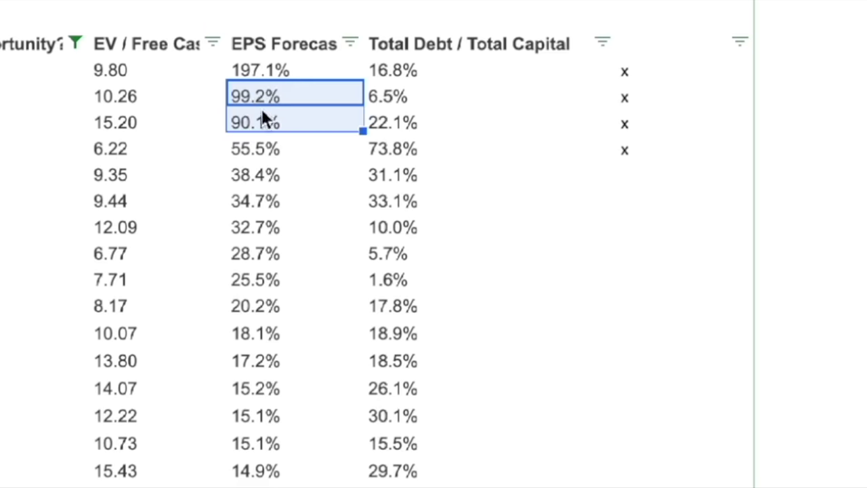
{"action": "left_click", "coordinate": [256, 149]}
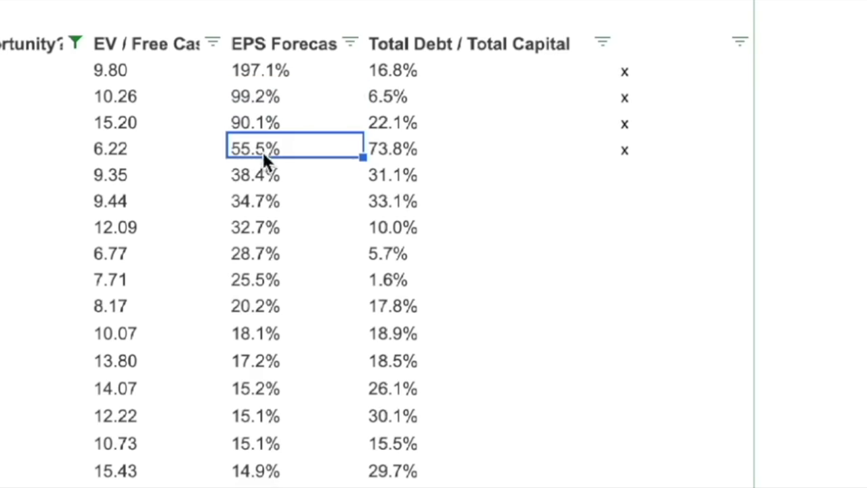
{"action": "left_click", "coordinate": [380, 156]}
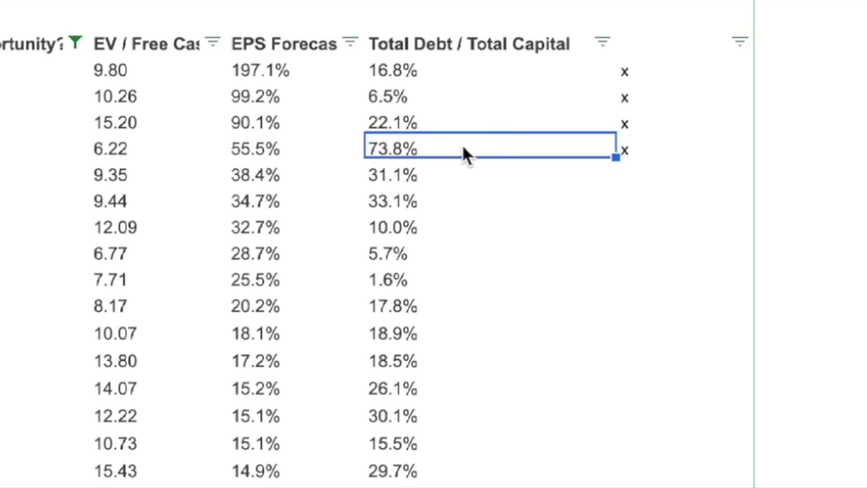
{"action": "key", "text": "Left"}
{"action": "key", "text": "Left"}
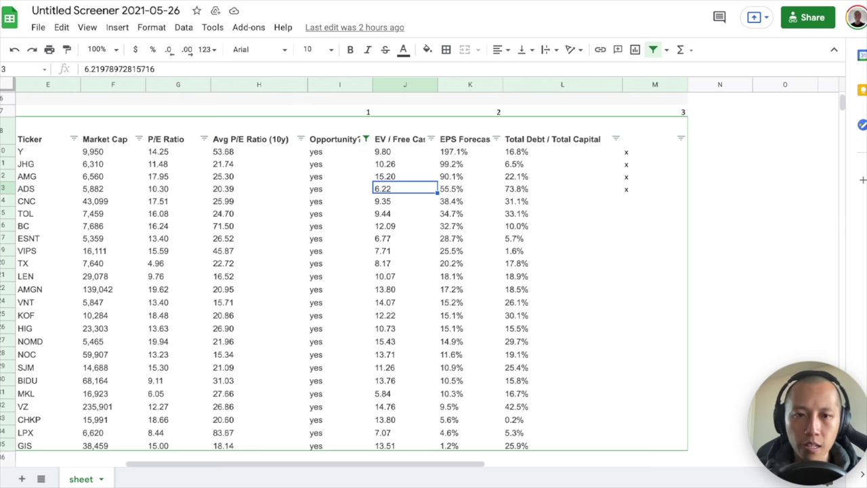
- Go over the x marks beside the first four companies, then trace the CNC row back to its Avg P/E Ratio (10y)
{"action": "key", "text": "Right"}
{"action": "key", "text": "Right"}
{"action": "key", "text": "Right"}
{"action": "key", "text": "Up"}
{"action": "key", "text": "Up"}
{"action": "key", "text": "Down"}
{"action": "key", "text": "Down"}
{"action": "key", "text": "Down"}
{"action": "key", "text": "Left"}
{"action": "key", "text": "Left"}
{"action": "key", "text": "Left"}
{"action": "key", "text": "Left"}
{"action": "key", "text": "Left"}
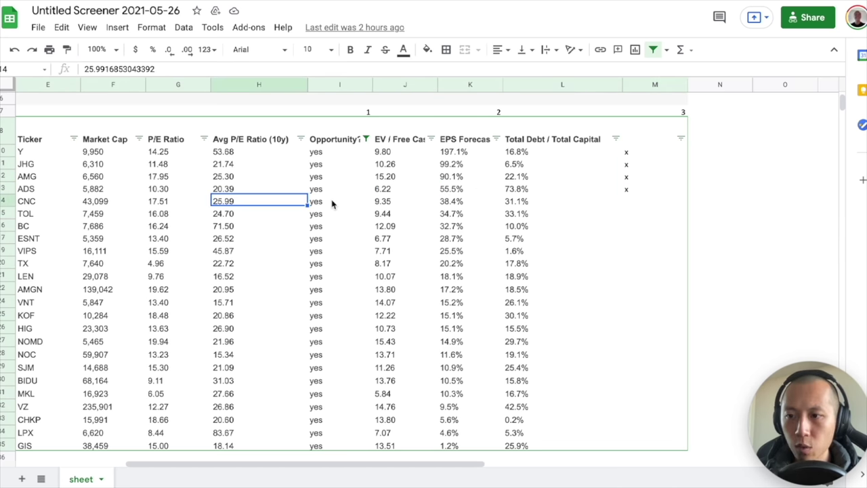
- Copy the company name Centene Corporation from the Name column
{"action": "left_click", "coordinate": [45, 200]}
{"action": "key", "text": "Left"}
{"action": "key", "text": "Left"}
{"action": "key", "text": "ctrl+c"}
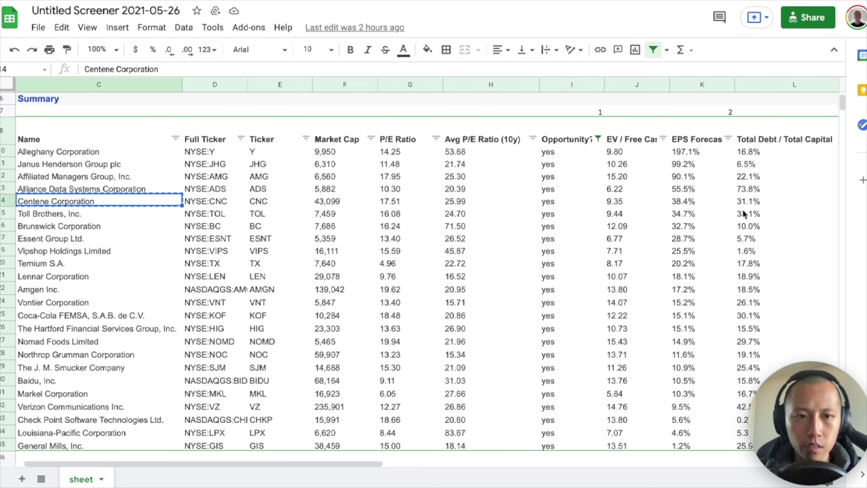
- Check Centene Corporation's EPS forecast, EV / Free Cash Flow and Opportunity cells
{"action": "left_click", "coordinate": [690, 203]}
{"action": "key", "text": "Left"}
{"action": "key", "text": "Left"}
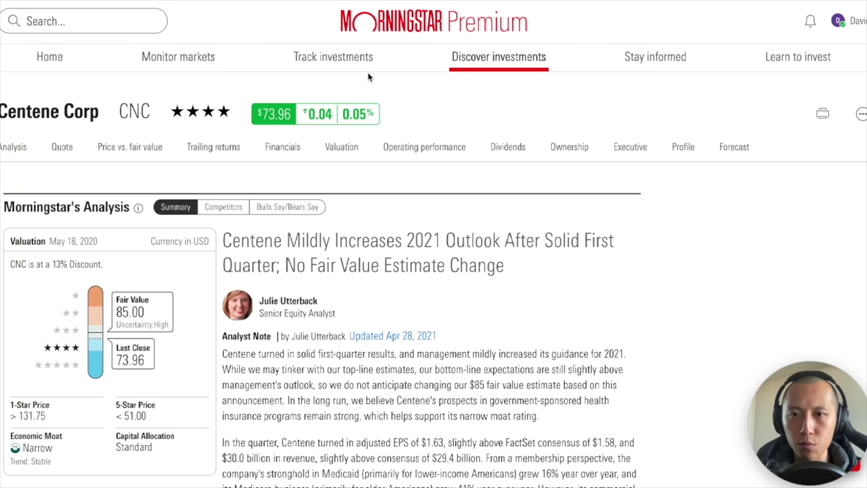
- Read Morningstar's analysis of Centene Corp, including its fair value, economic moat and analyst note
{"action": "scroll", "coordinate": [311, 231], "scroll_direction": "down", "scroll_amount": 2}
{"action": "scroll", "coordinate": [307, 291], "scroll_direction": "up", "scroll_amount": 2}
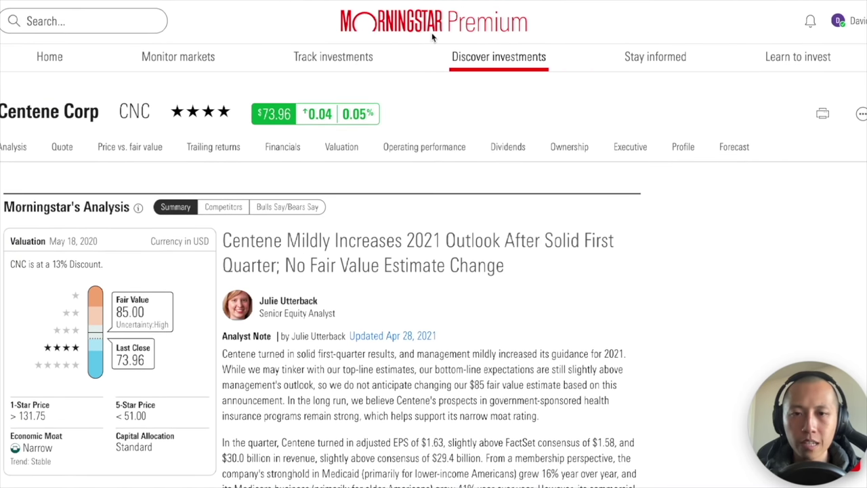
{"action": "scroll", "coordinate": [315, 339], "scroll_direction": "down", "scroll_amount": 1}
{"action": "scroll", "coordinate": [315, 338], "scroll_direction": "up", "scroll_amount": 1}
{"action": "scroll", "coordinate": [315, 338], "scroll_direction": "down", "scroll_amount": 1}
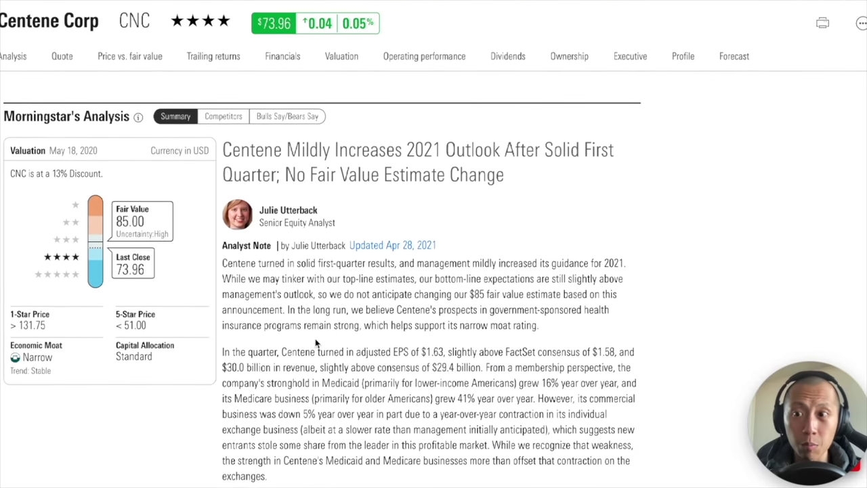
{"action": "scroll", "coordinate": [315, 338], "scroll_direction": "up", "scroll_amount": 1}
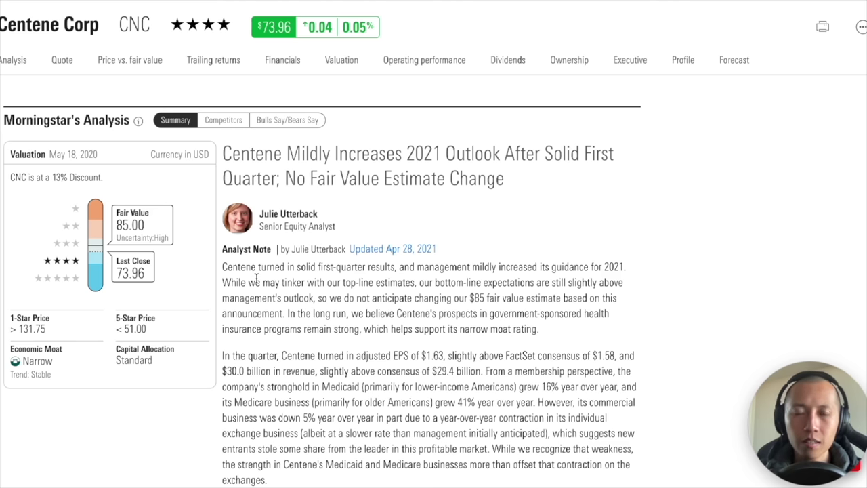
- Switch to the TipRanks page for Centene and look over its analyst forecasts
{"action": "key", "text": "ctrl+Tab"}
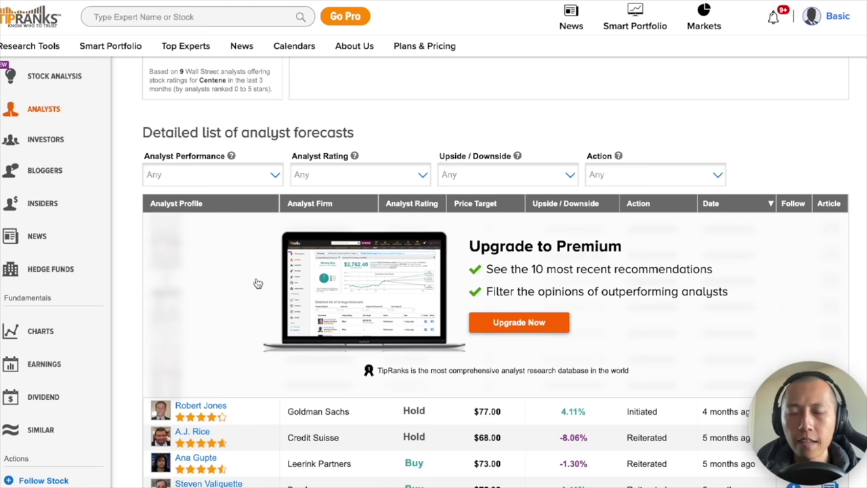
{"action": "scroll", "coordinate": [257, 283], "scroll_direction": "up", "scroll_amount": 4}
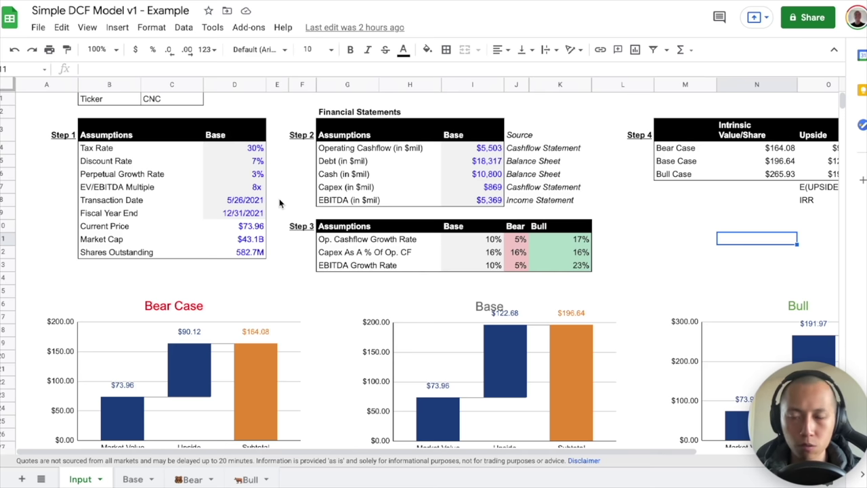
- Review the Simple DCF Model's Input sheet at 90% zoom, checking the ticker and the Tax Rate assumption
{"action": "key", "text": "ctrl+minus"}
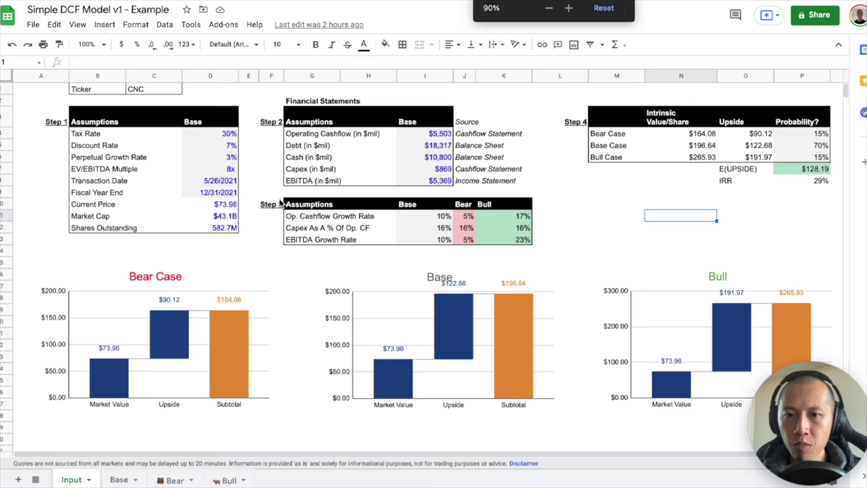
{"action": "left_click", "coordinate": [255, 158]}
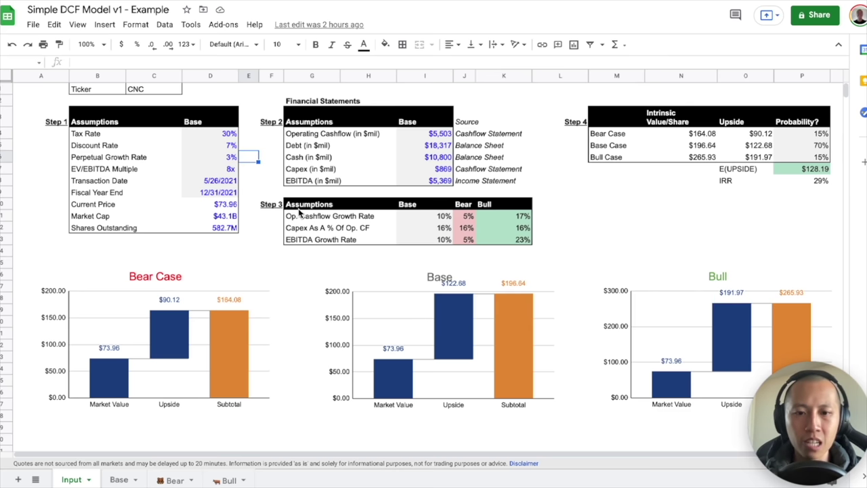
{"action": "left_click", "coordinate": [247, 136]}
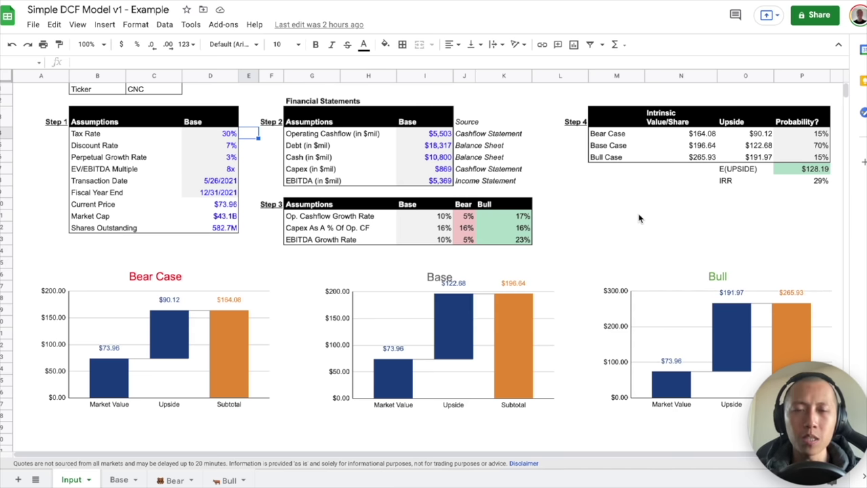
{"action": "left_click", "coordinate": [163, 93]}
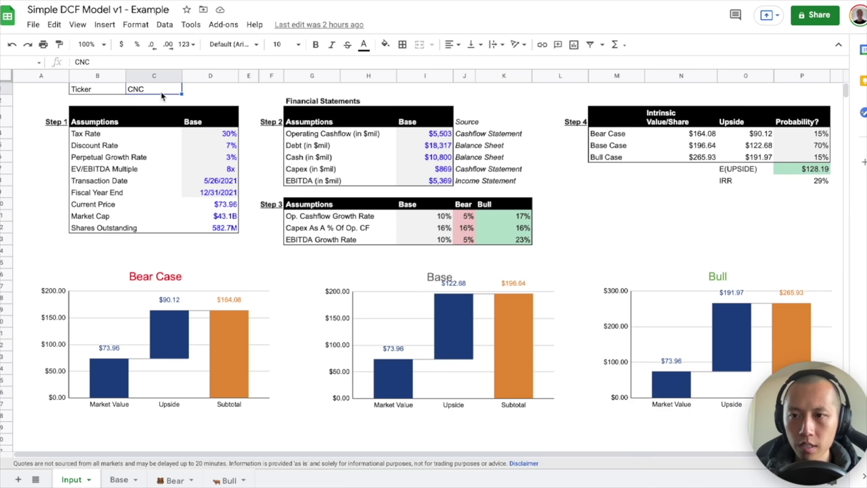
{"action": "left_click", "coordinate": [211, 136]}
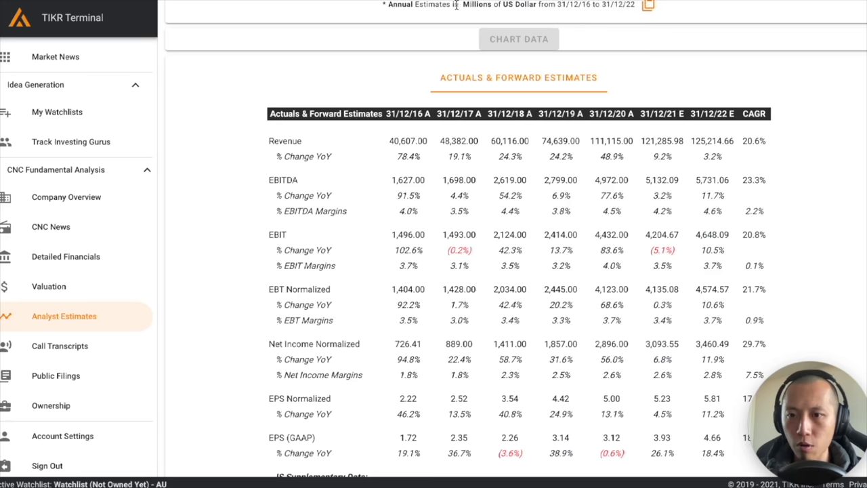
- Open Centene's detailed financials in TIKR Terminal and examine its annual income statement
{"action": "scroll", "coordinate": [249, 118], "scroll_direction": "up", "scroll_amount": 1}
{"action": "scroll", "coordinate": [249, 119], "scroll_direction": "up", "scroll_amount": 5}
{"action": "left_click", "coordinate": [406, 114]}
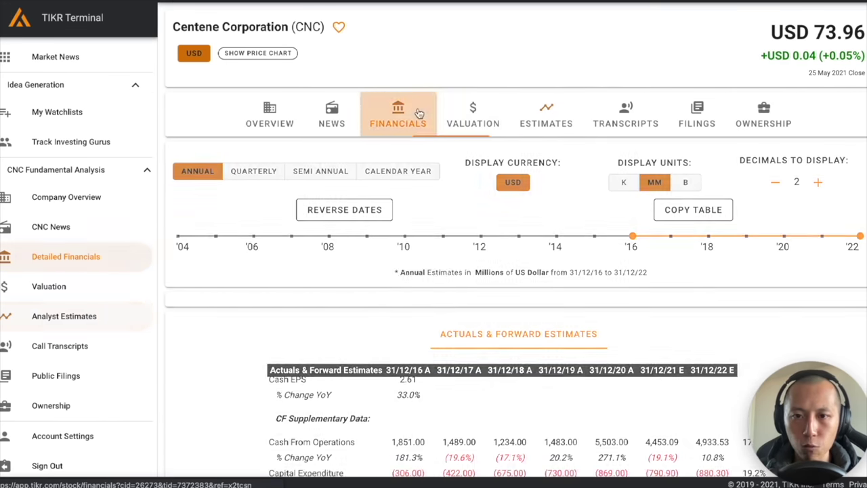
{"action": "scroll", "coordinate": [433, 223], "scroll_direction": "down", "scroll_amount": 1}
{"action": "scroll", "coordinate": [434, 222], "scroll_direction": "down", "scroll_amount": 5}
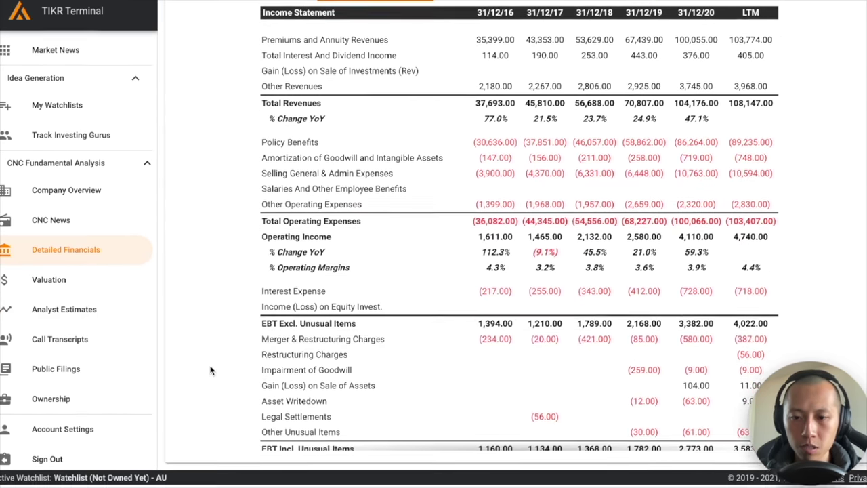
{"action": "scroll", "coordinate": [400, 356], "scroll_direction": "down", "scroll_amount": 5}
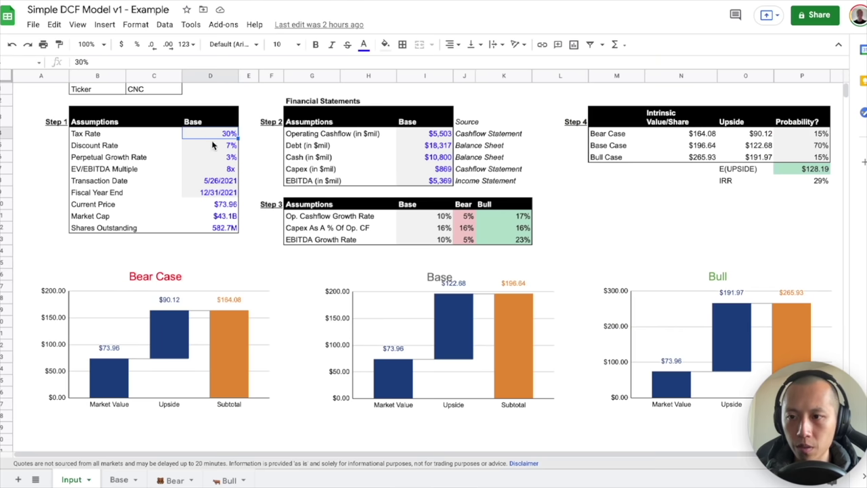
- Check the DCF model's Discount Rate, Perpetual Growth Rate and EV/EBITDA Multiple assumptions
{"action": "left_click", "coordinate": [210, 146]}
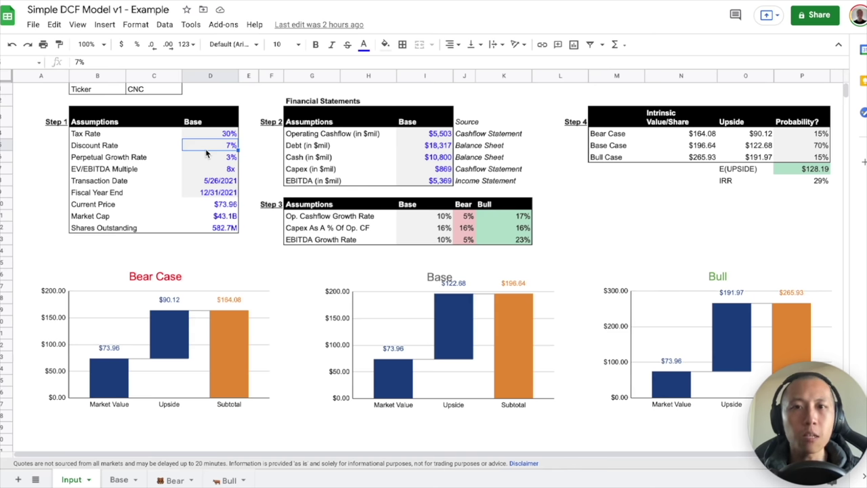
{"action": "key", "text": "Down"}
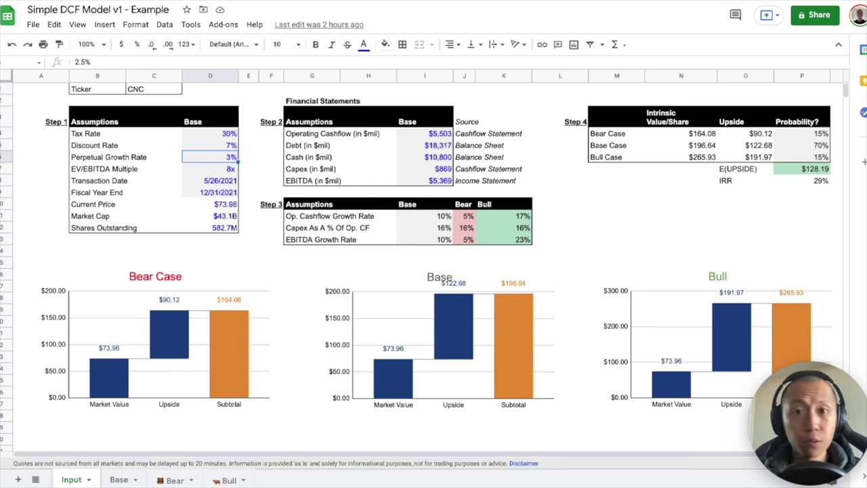
{"action": "key", "text": "Down"}
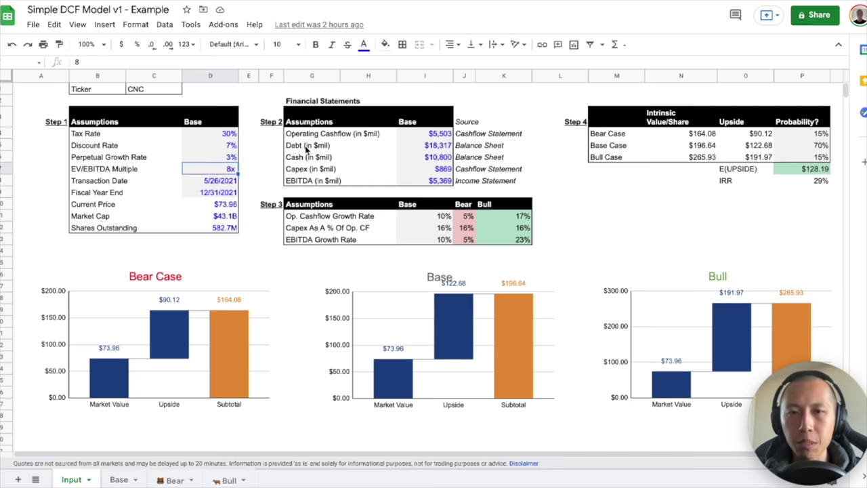
- Open Centene's Valuation page in TIKR Terminal and examine the NTM Total Enterprise Value / EBITDA history over five years
{"action": "key", "text": "ctrl+Tab"}
{"action": "scroll", "coordinate": [457, 119], "scroll_direction": "up", "scroll_amount": 15}
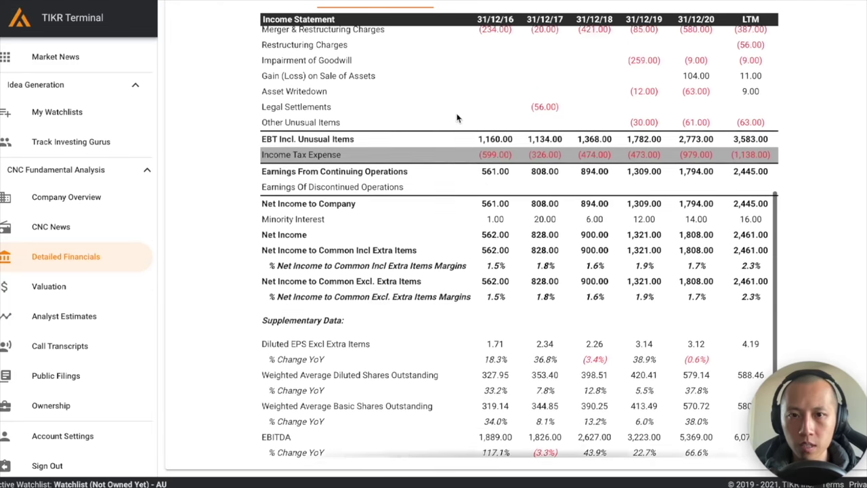
{"action": "left_click", "coordinate": [458, 119]}
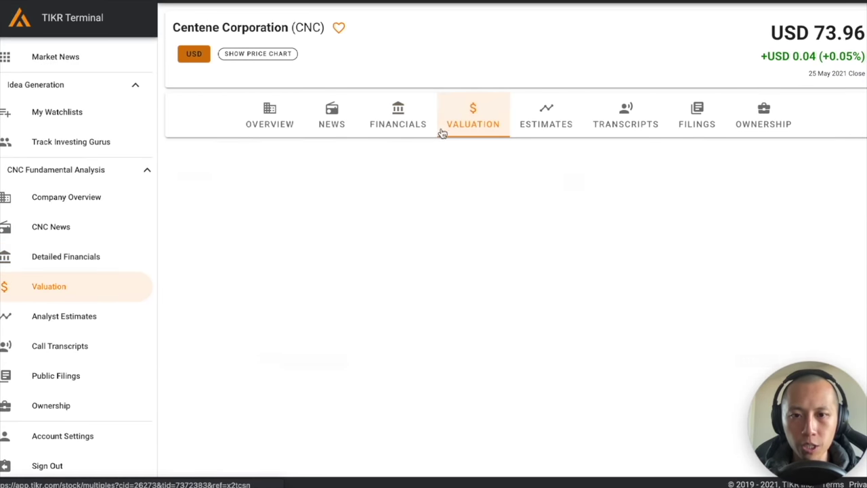
{"action": "scroll", "coordinate": [396, 305], "scroll_direction": "down", "scroll_amount": 5}
{"action": "scroll", "coordinate": [361, 206], "scroll_direction": "up", "scroll_amount": 4}
{"action": "scroll", "coordinate": [362, 215], "scroll_direction": "down", "scroll_amount": 5}
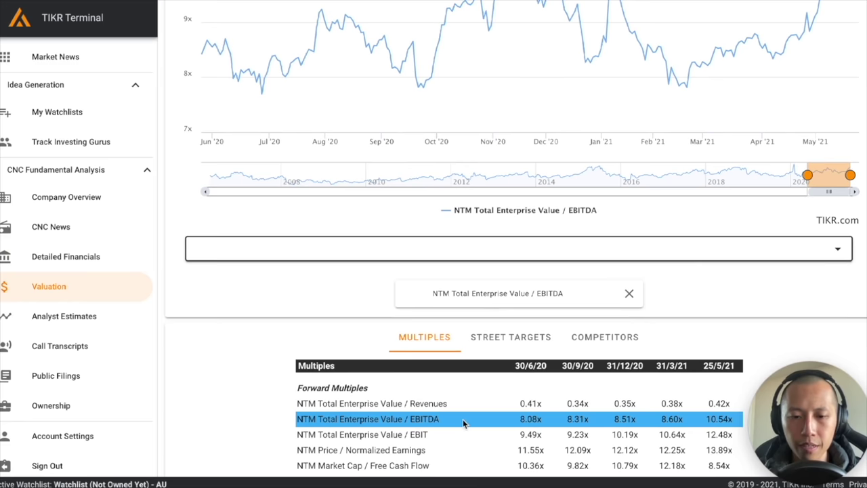
{"action": "scroll", "coordinate": [392, 284], "scroll_direction": "up", "scroll_amount": 3}
{"action": "left_click", "coordinate": [348, 95]}
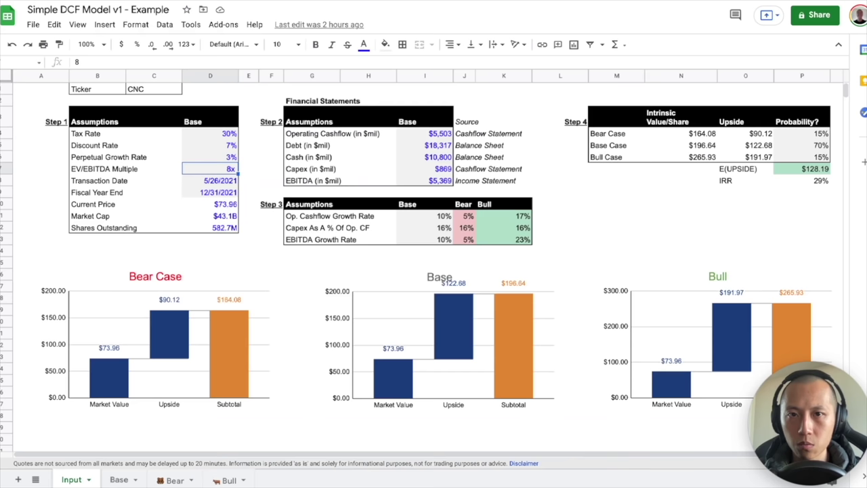
- Return to the DCF model and check the Transaction Date, Fiscal Year End and Step 2 financial statement inputs
{"action": "left_click", "coordinate": [202, 183]}
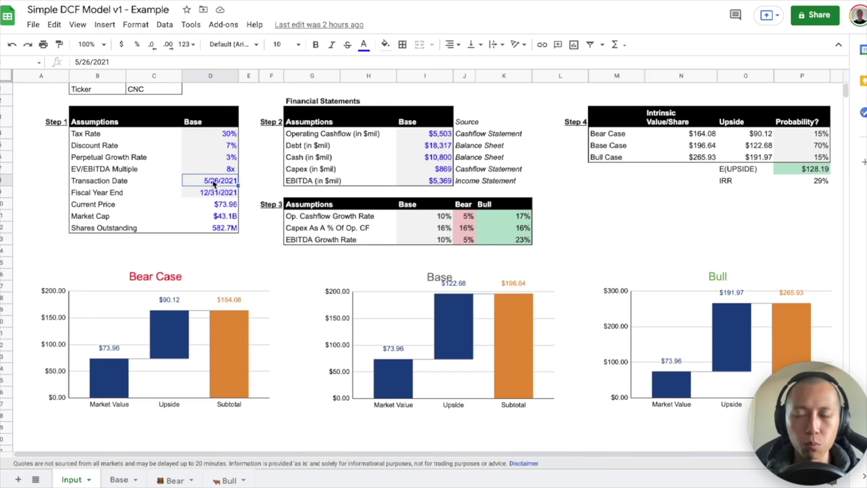
{"action": "key", "text": "Down"}
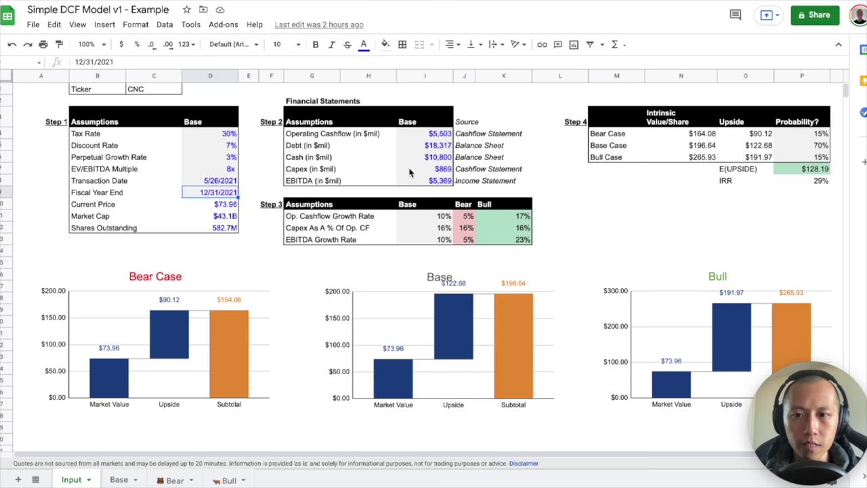
{"action": "left_click", "coordinate": [438, 134]}
{"action": "left_click_drag", "start_coordinate": [438, 134], "coordinate": [435, 182]}
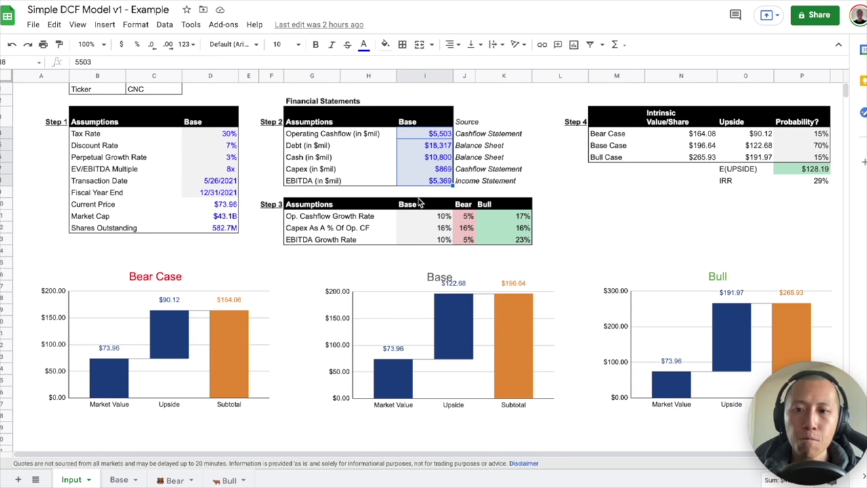
- Check the Base Op. Cashflow Growth Rate against Centene's Cash From Operations forecasts in TIKR's analyst estimates
{"action": "left_click", "coordinate": [415, 219]}
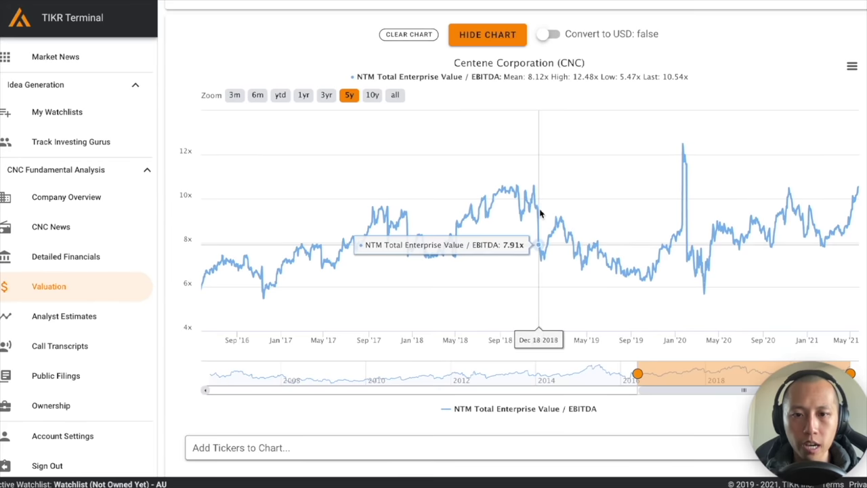
{"action": "scroll", "coordinate": [537, 213], "scroll_direction": "up", "scroll_amount": 4}
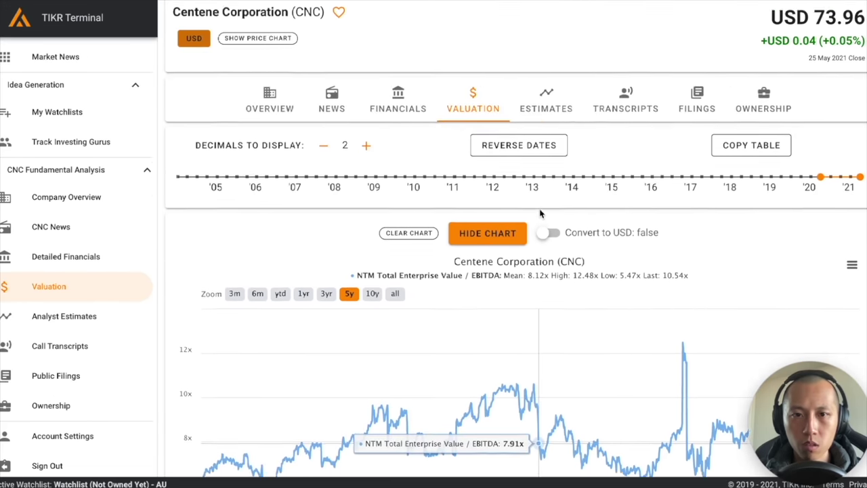
{"action": "left_click", "coordinate": [552, 142]}
{"action": "scroll", "coordinate": [564, 324], "scroll_direction": "down", "scroll_amount": 2}
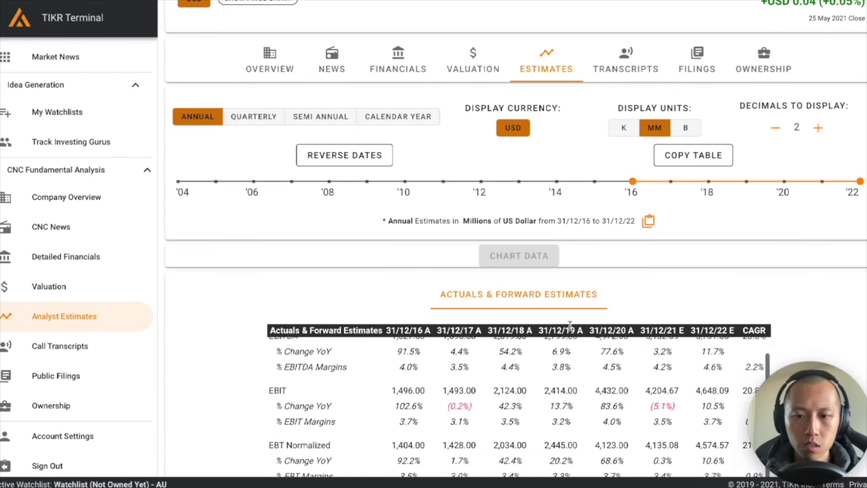
{"action": "scroll", "coordinate": [570, 326], "scroll_direction": "down", "scroll_amount": 5}
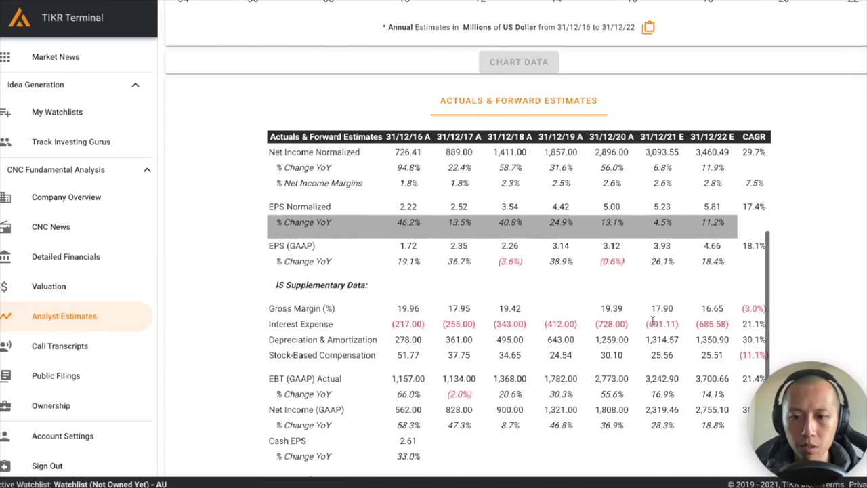
{"action": "scroll", "coordinate": [652, 323], "scroll_direction": "down", "scroll_amount": 5}
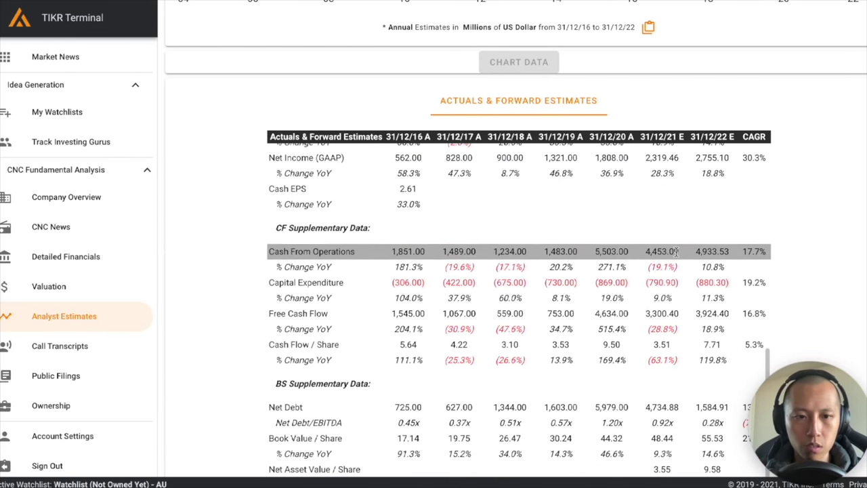
{"action": "scroll", "coordinate": [676, 252], "scroll_direction": "up", "scroll_amount": 1}
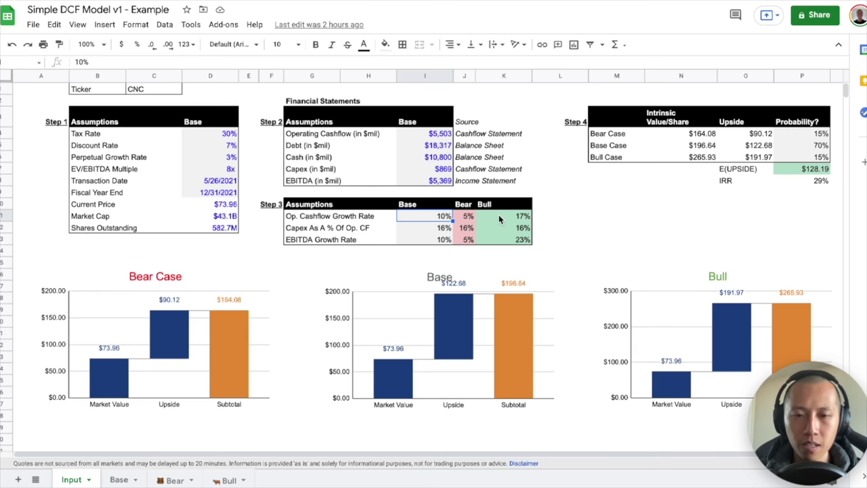
- Compare the model's Bear and Base Op. Cashflow Growth Rates with the Cash From Operations estimates in TIKR Terminal
{"action": "key", "text": "Right"}
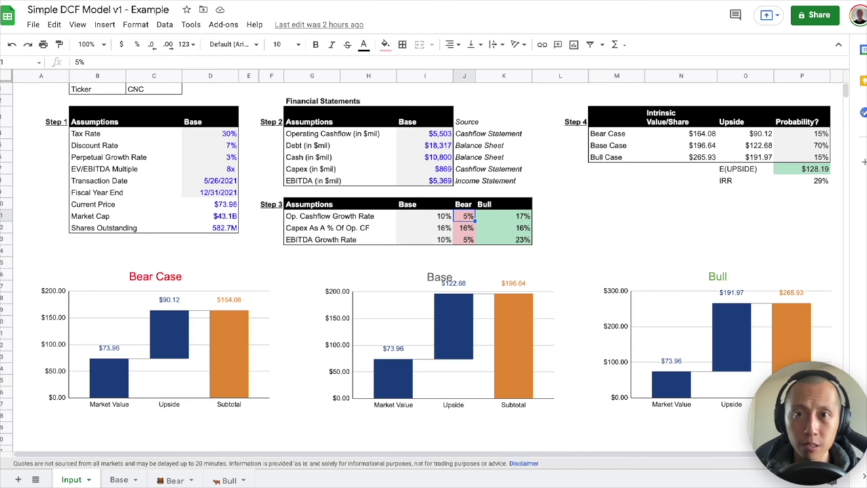
{"action": "key", "text": "Left"}
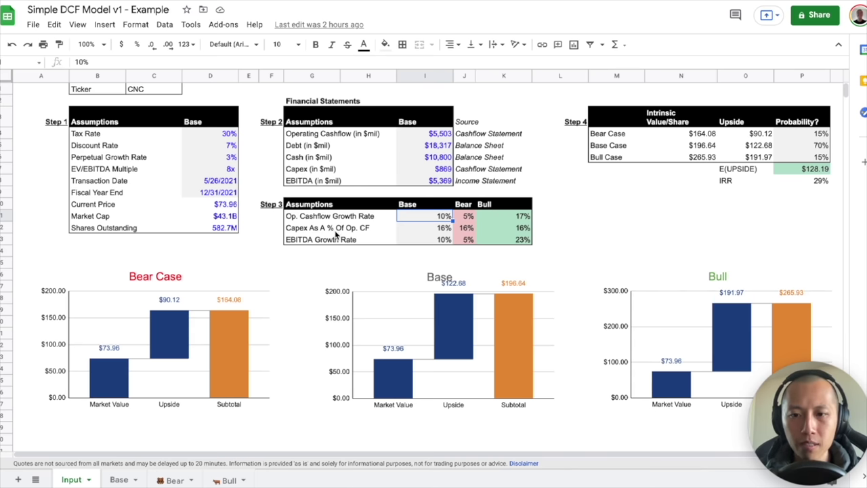
{"action": "left_click", "coordinate": [552, 12]}
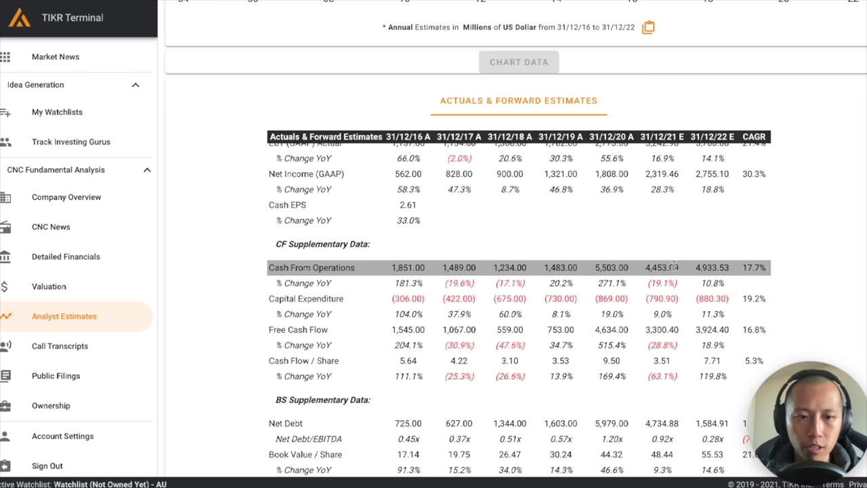
{"action": "key", "text": "ctrl+Tab"}
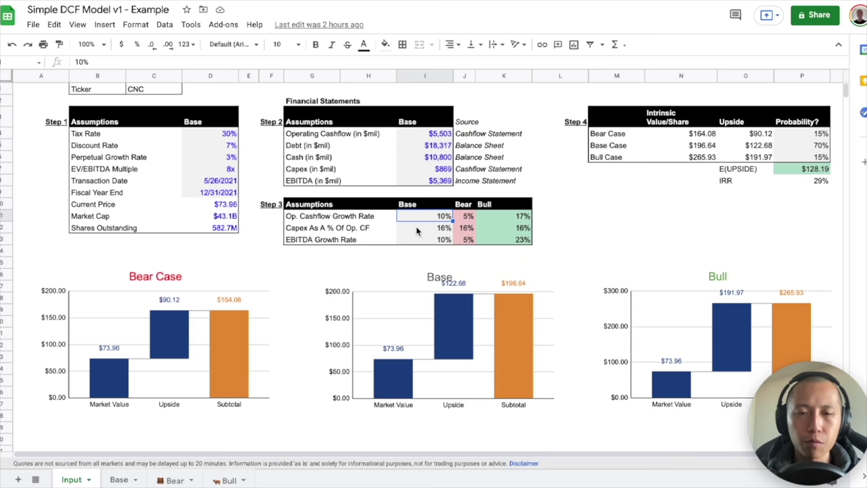
- Check the Base Capex As A % Of Op. CF and EBITDA Growth Rate, consulting TIKR's analyst estimates
{"action": "left_click", "coordinate": [416, 231]}
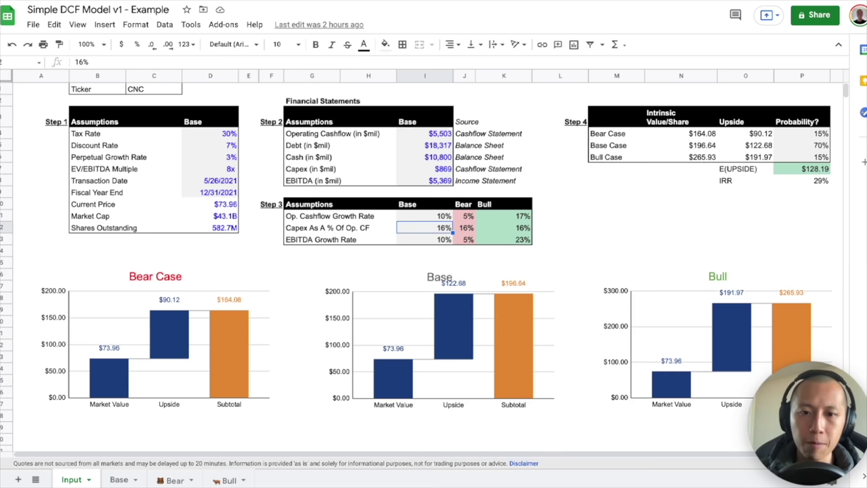
{"action": "left_click", "coordinate": [425, 239]}
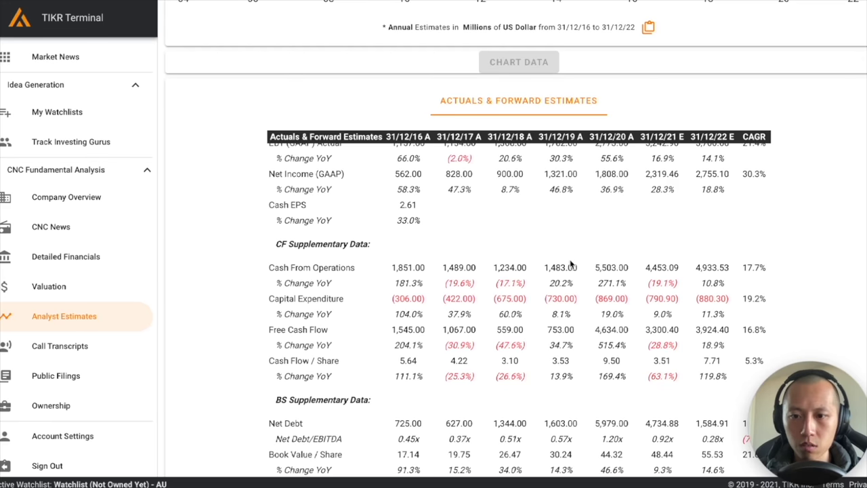
{"action": "scroll", "coordinate": [571, 264], "scroll_direction": "up", "scroll_amount": 5}
{"action": "scroll", "coordinate": [571, 264], "scroll_direction": "up", "scroll_amount": 2}
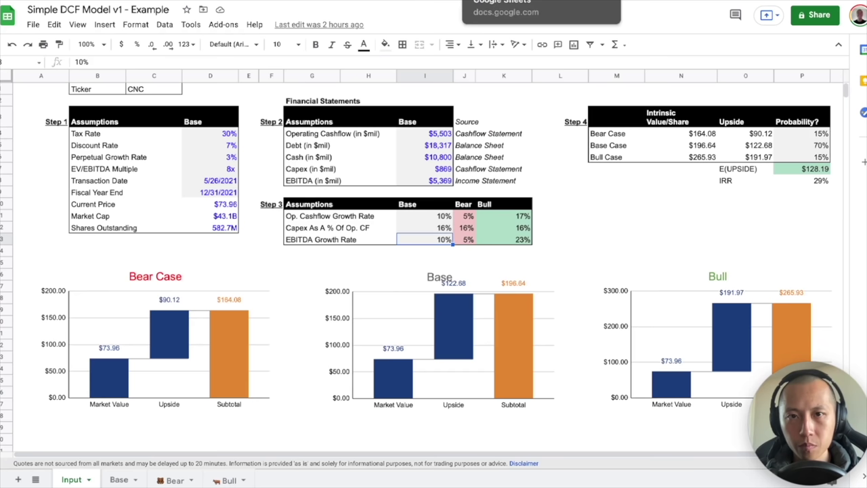
- Review the EBITDA Growth Rate assumptions for the Bull, Base and Bear cases in the DCF model
{"action": "left_click", "coordinate": [492, 242]}
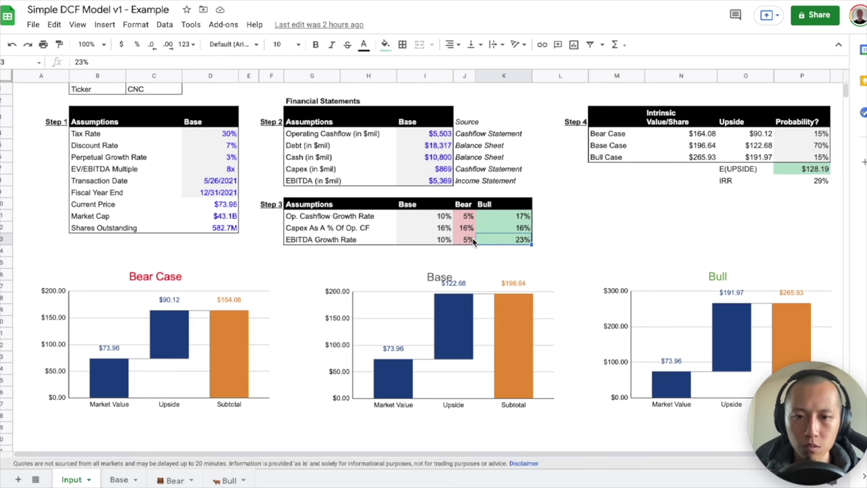
{"action": "key", "text": "Left"}
{"action": "key", "text": "Left"}
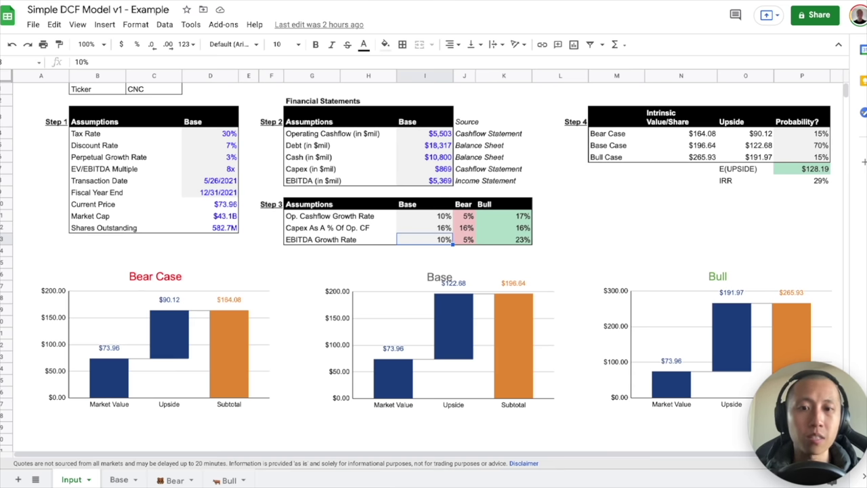
{"action": "left_click", "coordinate": [464, 239]}
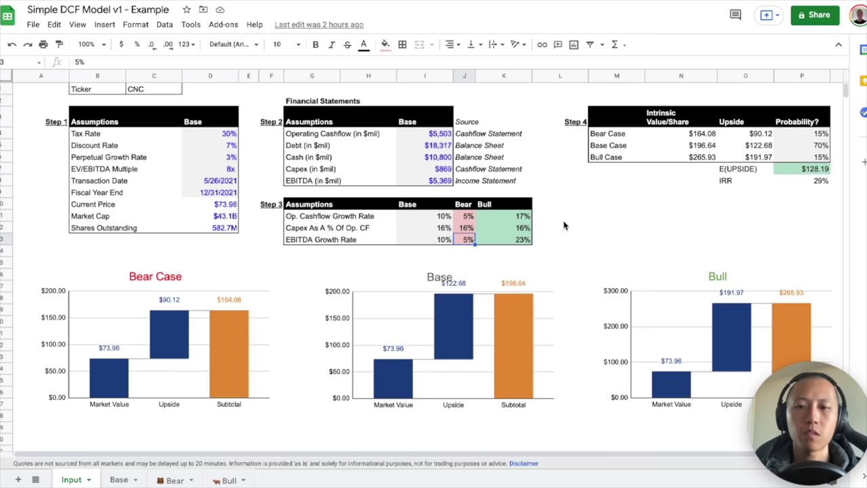
- Try a Base EBITDA Growth Rate of 15% in Step 3 and set it back to 10%
{"action": "left_click", "coordinate": [434, 242]}
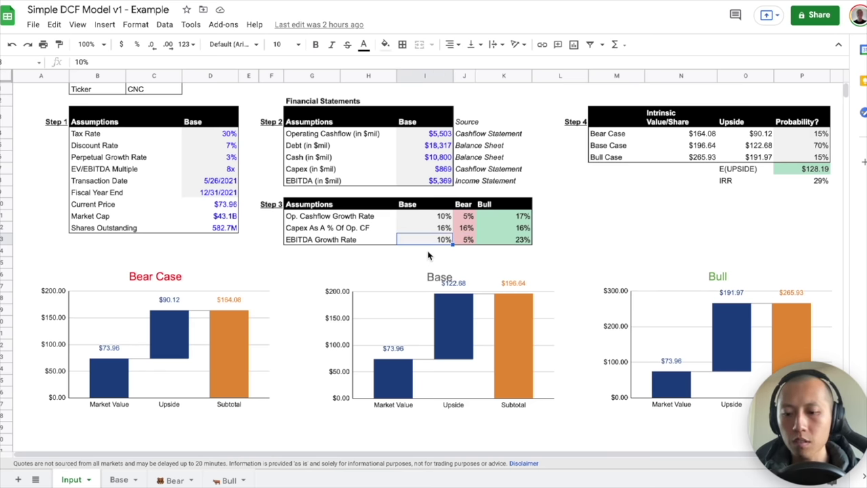
{"action": "type", "text": "15"}
{"action": "key", "text": "Return"}
{"action": "left_click", "coordinate": [421, 239]}
{"action": "type", "text": "10"}
{"action": "key", "text": "Return"}
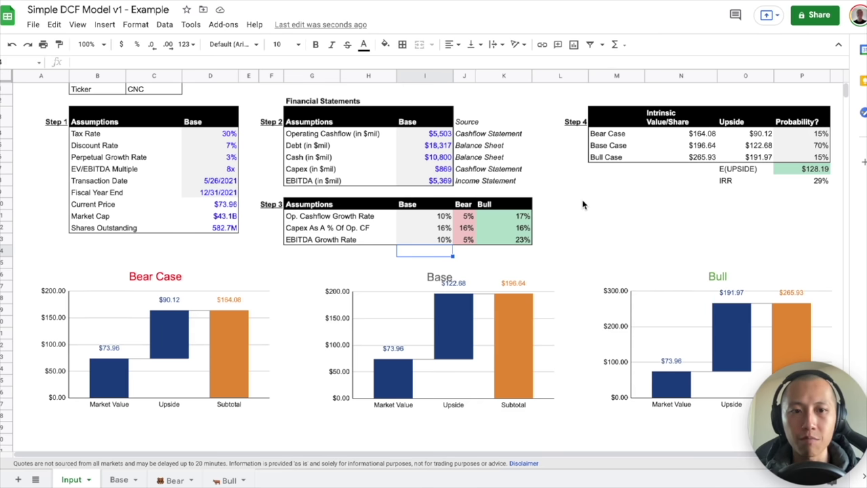
- Review the Step 4 probabilities for the Bear, Base and Bull cases and inspect the E(UPSIDE) formula
{"action": "scroll", "coordinate": [583, 204], "scroll_direction": "right", "scroll_amount": 1}
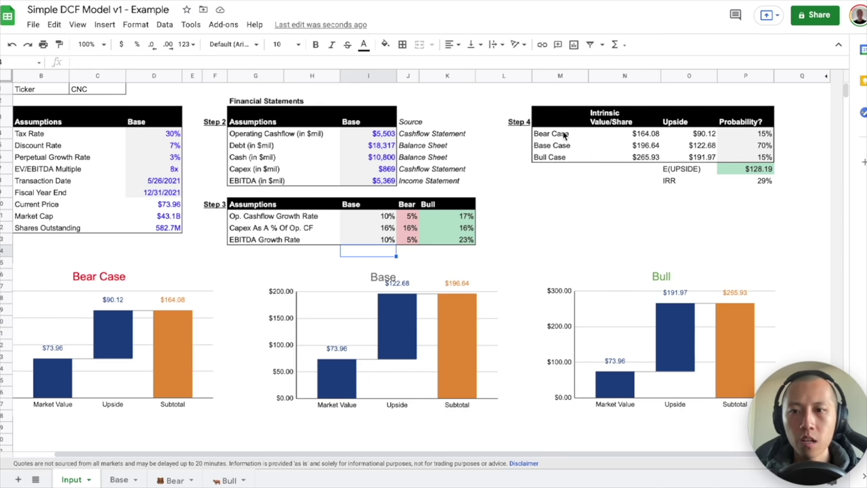
{"action": "left_click", "coordinate": [752, 134]}
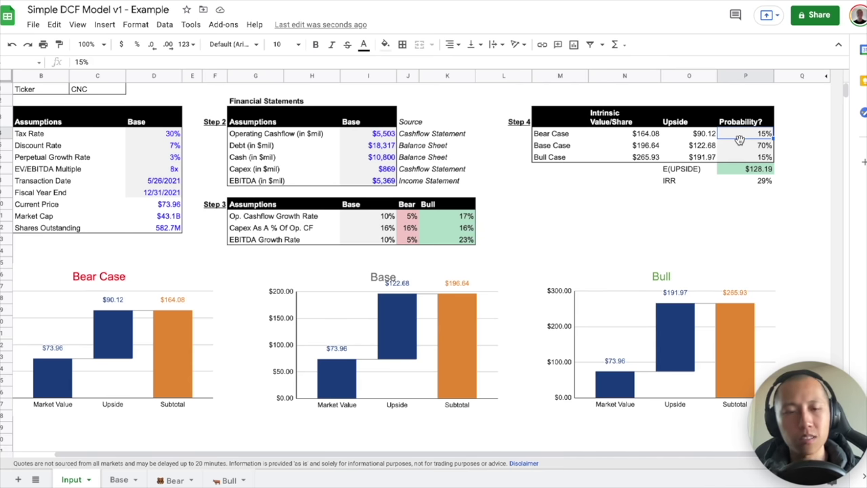
{"action": "left_click", "coordinate": [739, 149]}
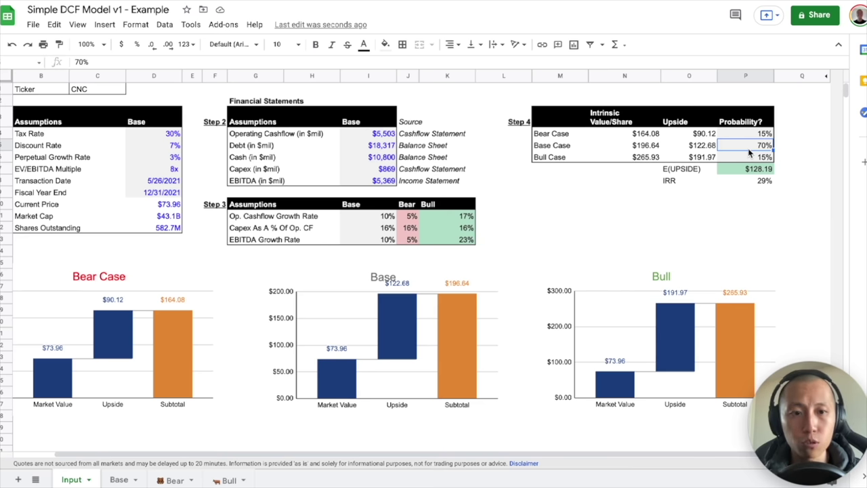
{"action": "key", "text": "Down"}
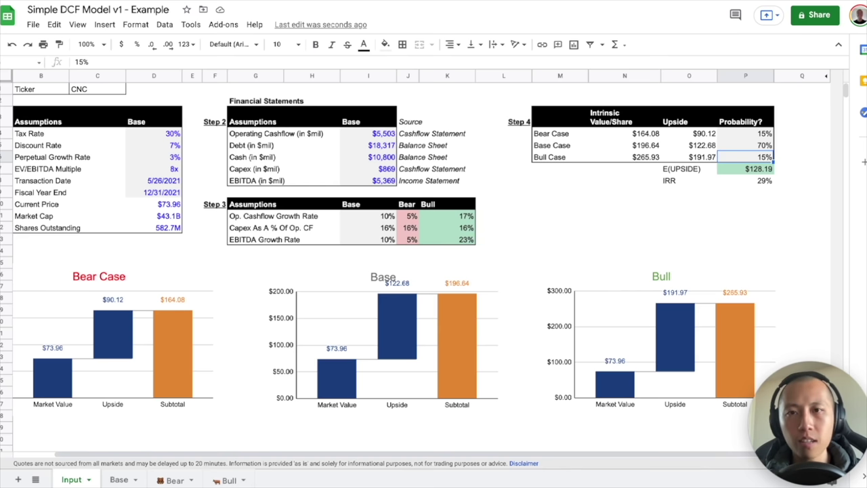
{"action": "left_click", "coordinate": [745, 168]}
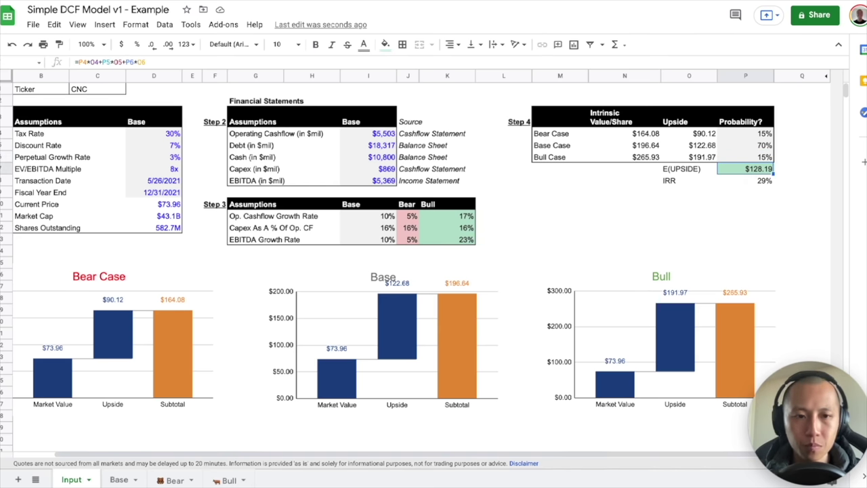